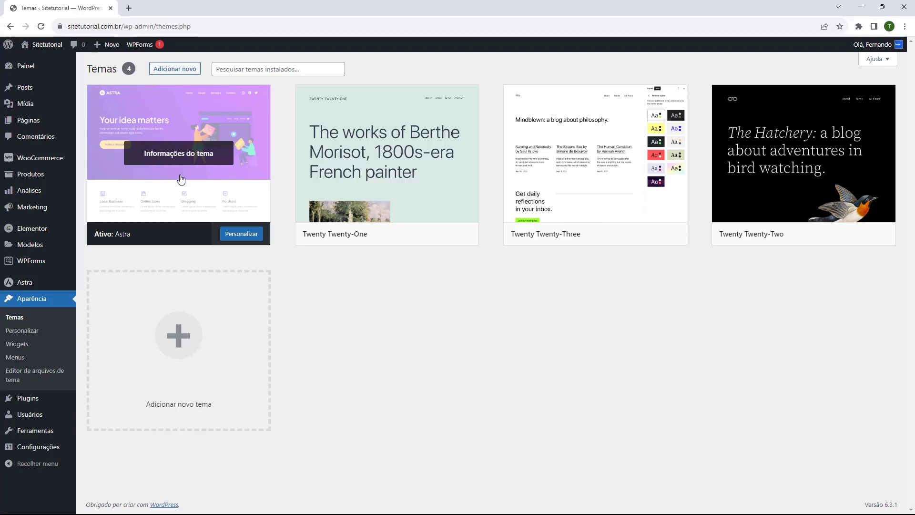
Launch the Customizer for the active Astra theme from the Themes list
left_click(241, 234)
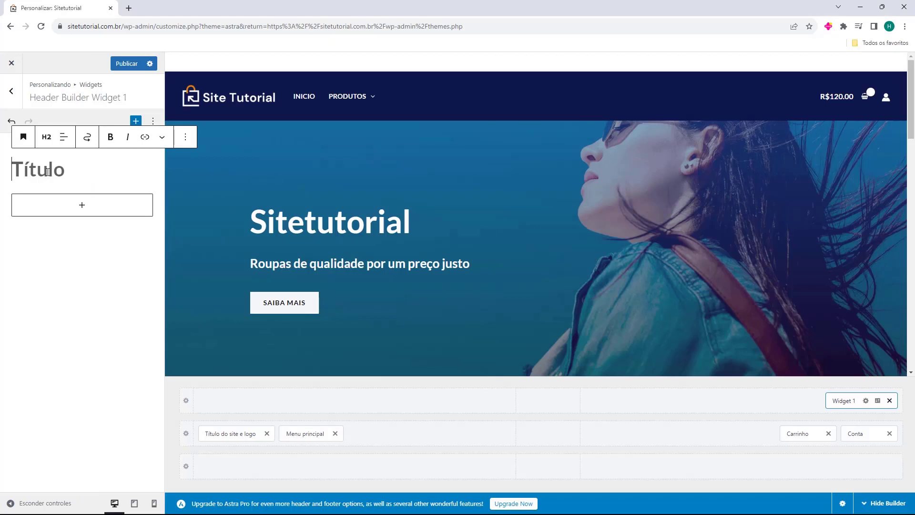
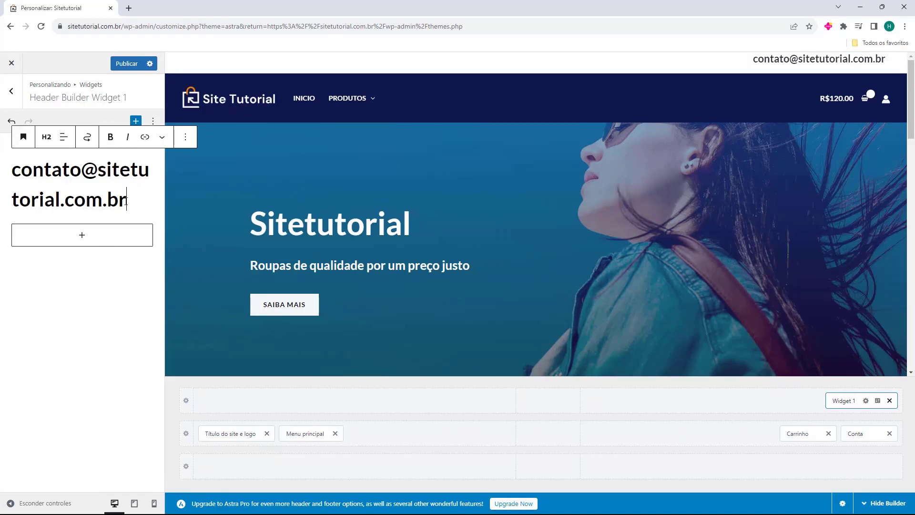
Enter the site's contact e-mail in the Título heading block and make it an H3
left_click(46, 137)
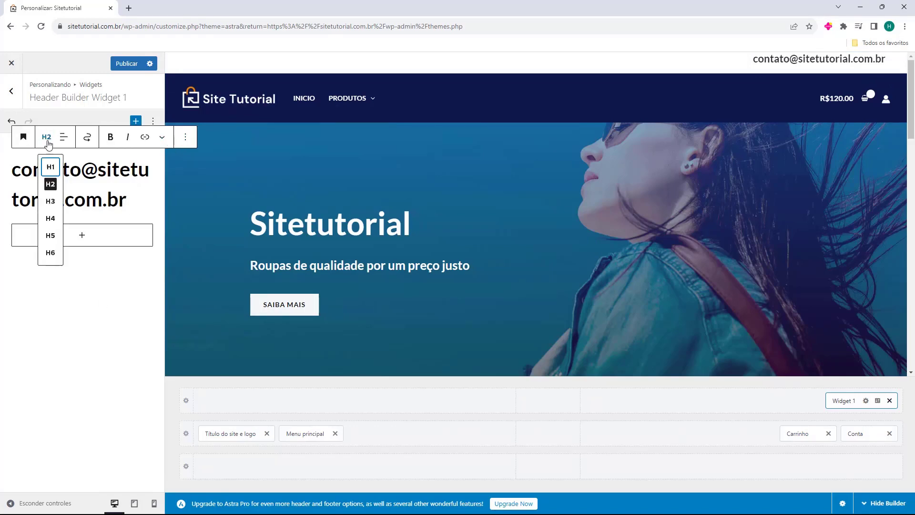
left_click(53, 206)
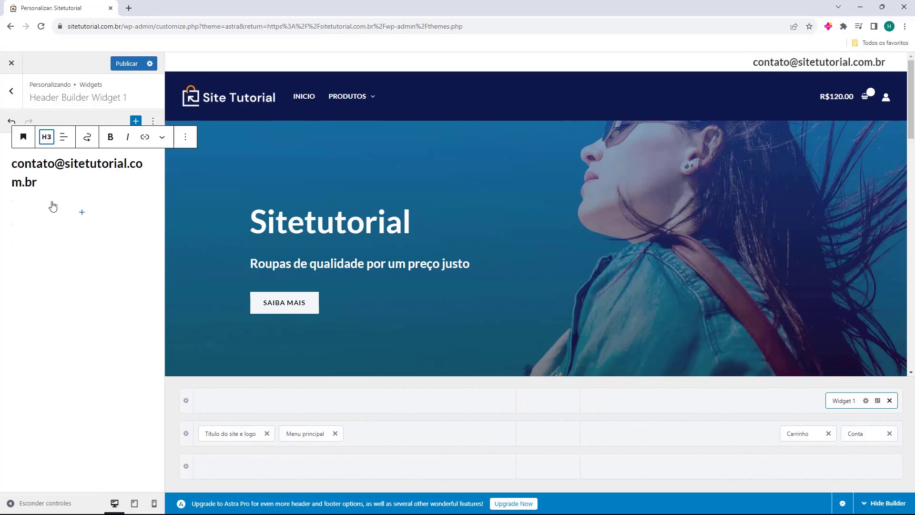
left_click(45, 138)
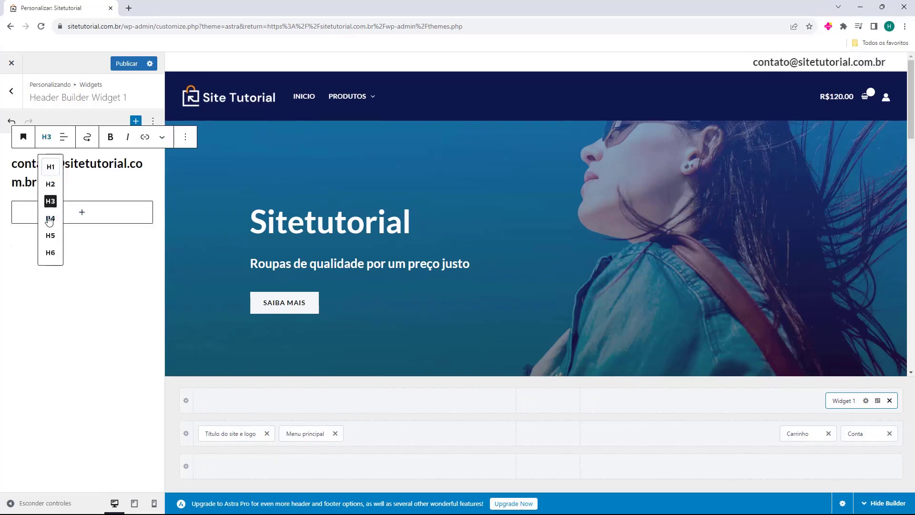
left_click(51, 200)
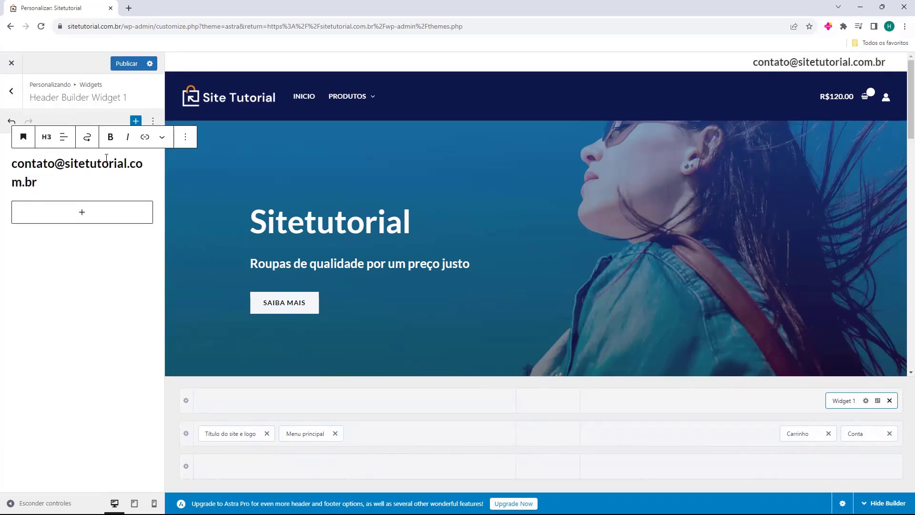
left_click(186, 140)
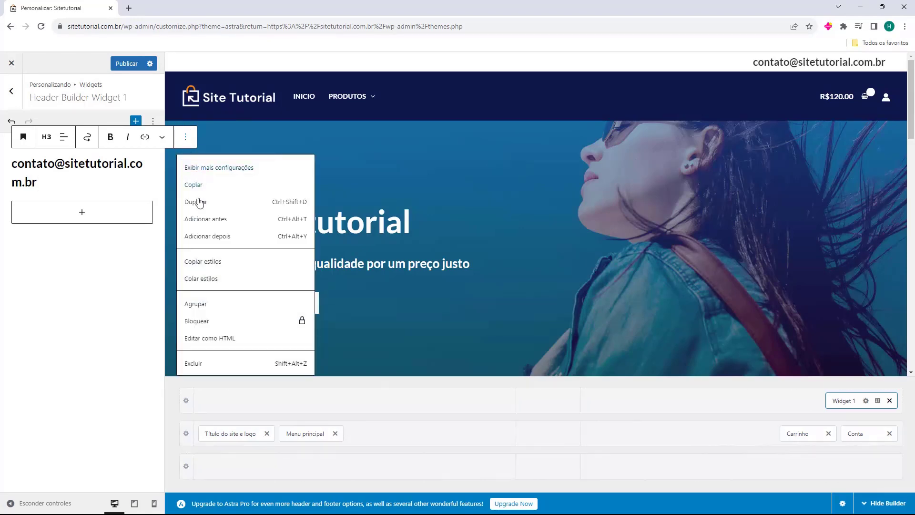
After trying the P/M/G/GG presets, give the e-mail heading a custom 17 px font size
left_click(208, 172)
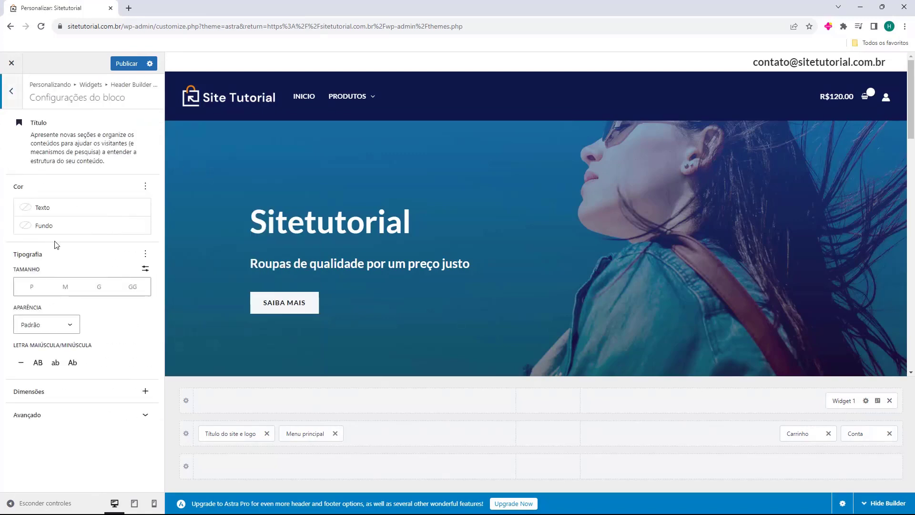
left_click(24, 288)
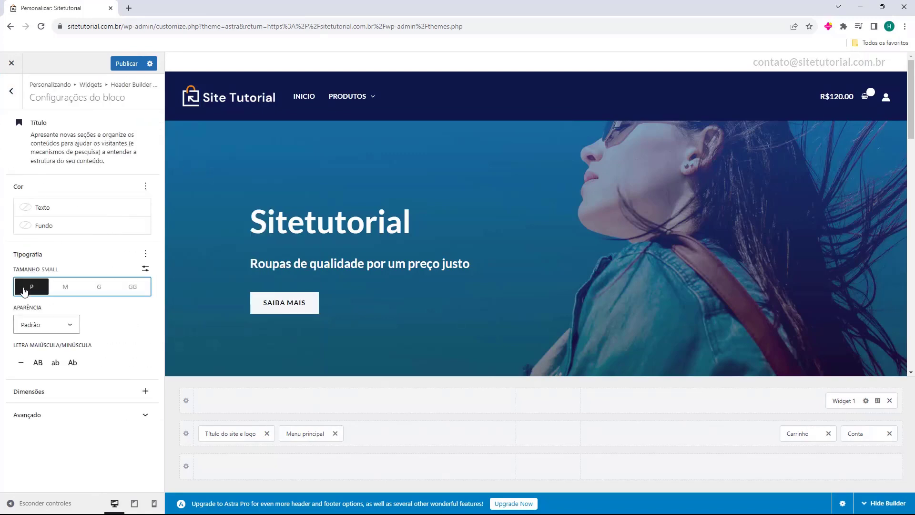
left_click(64, 295)
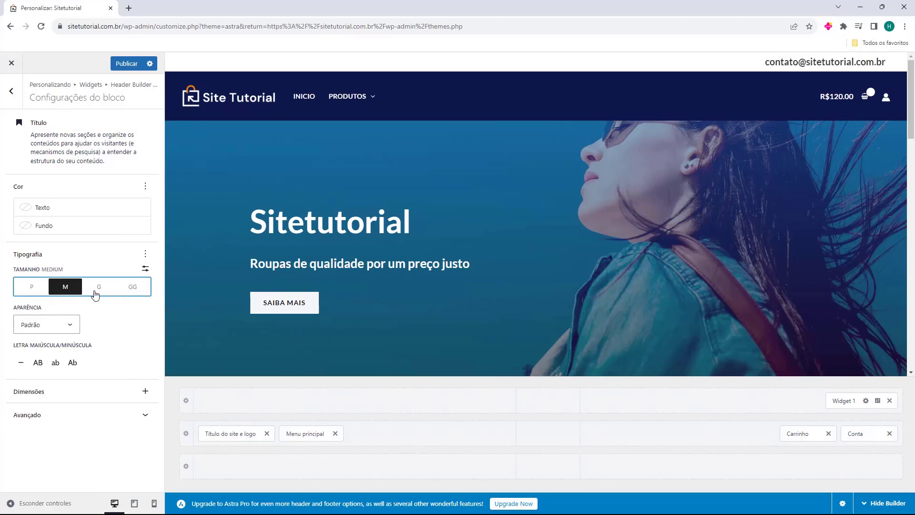
left_click(101, 294)
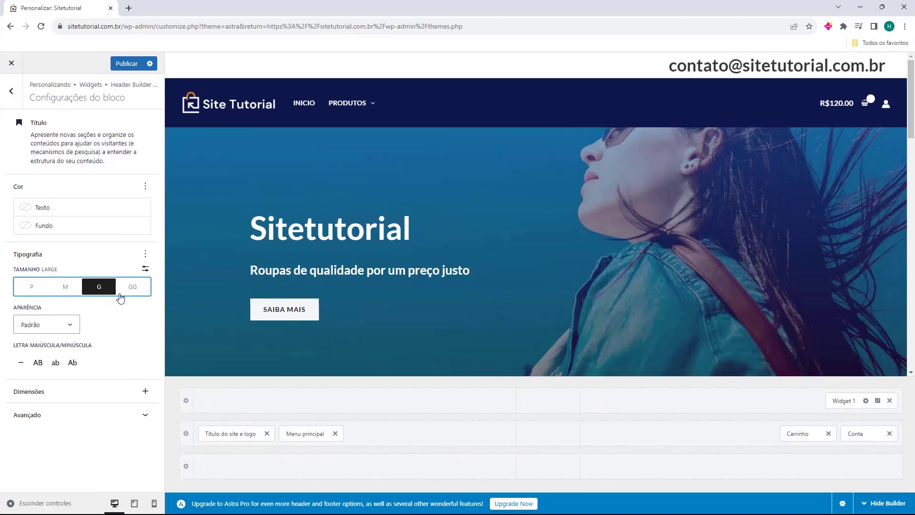
left_click(121, 293)
left_click(64, 289)
left_click(144, 268)
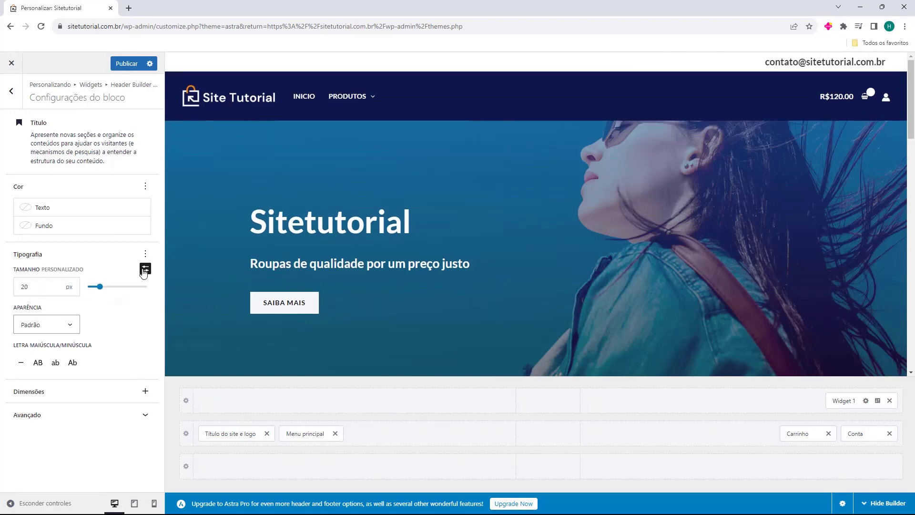
left_click(145, 269)
left_click(145, 269)
left_click(145, 269)
left_click(145, 269)
left_click_drag(101, 292, 98, 294)
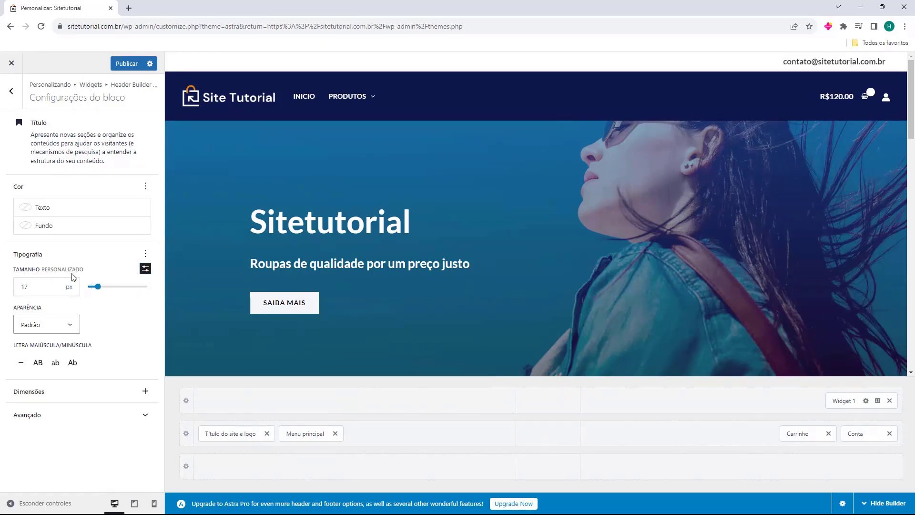
left_click(20, 104)
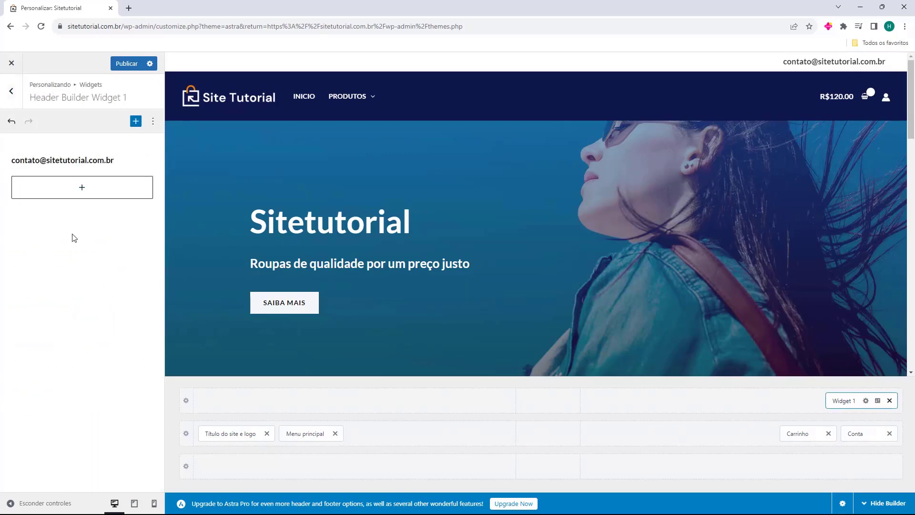
left_click(96, 191)
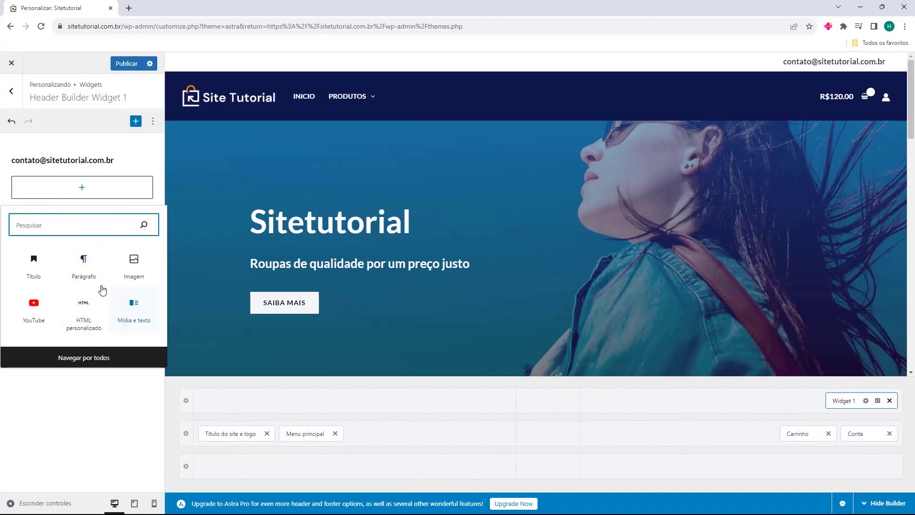
left_click(88, 362)
scroll(224, 188, "down", 5)
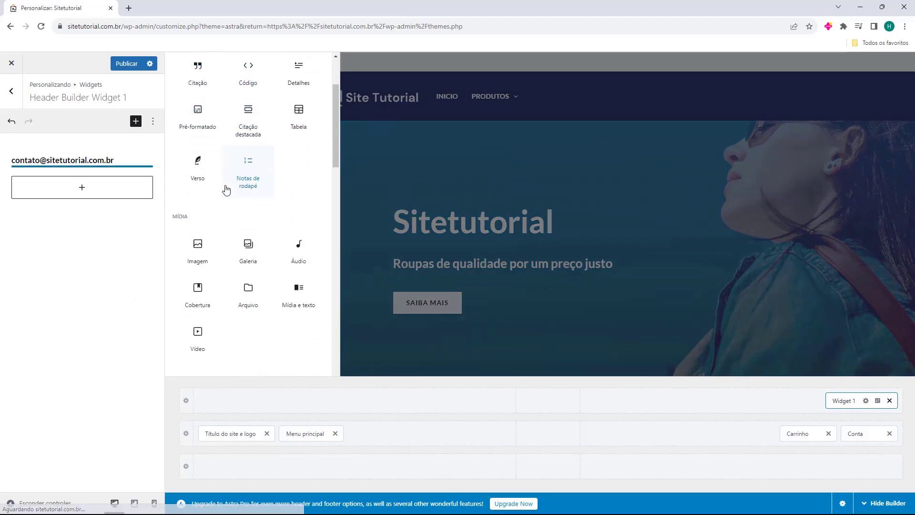
scroll(222, 189, "down", 10)
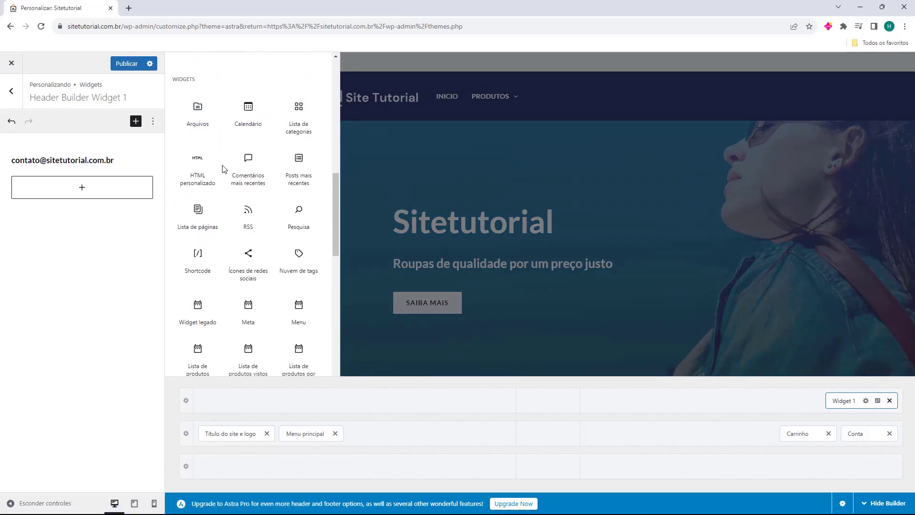
scroll(223, 169, "down", 10)
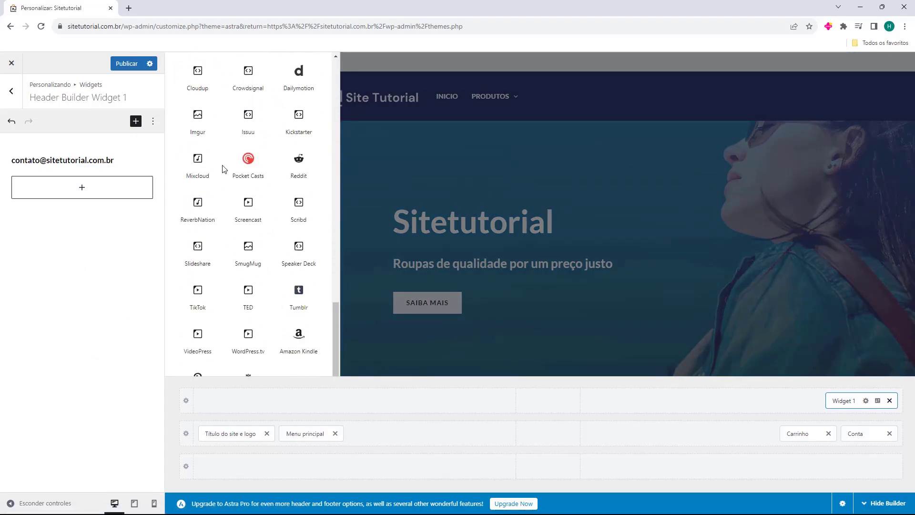
scroll(222, 169, "down", 10)
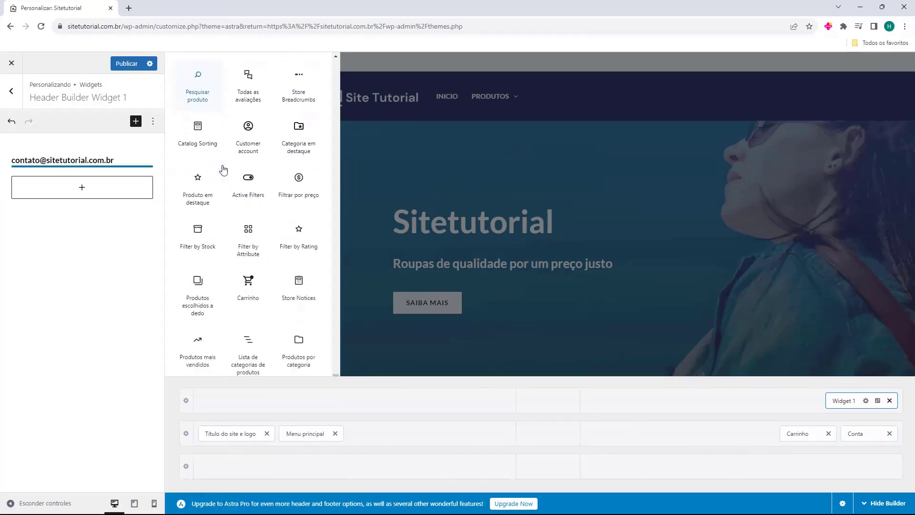
scroll(223, 169, "up", 20)
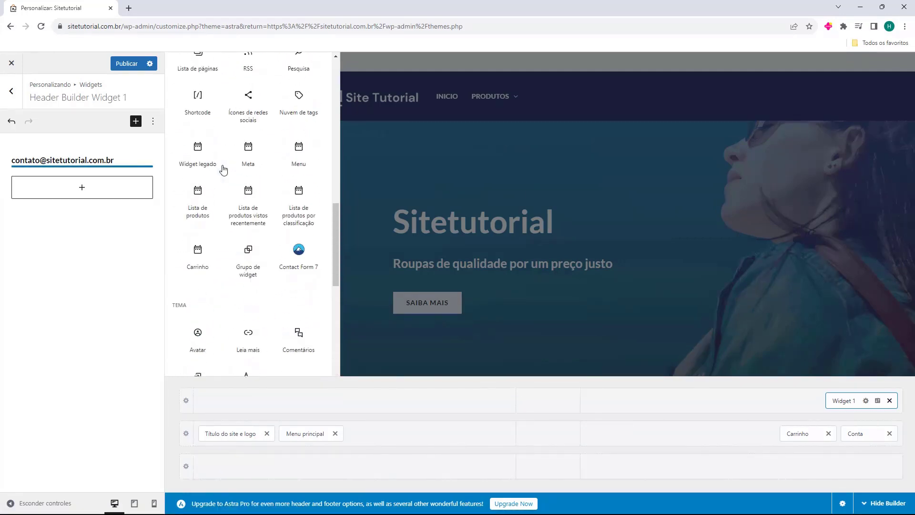
left_click(113, 279)
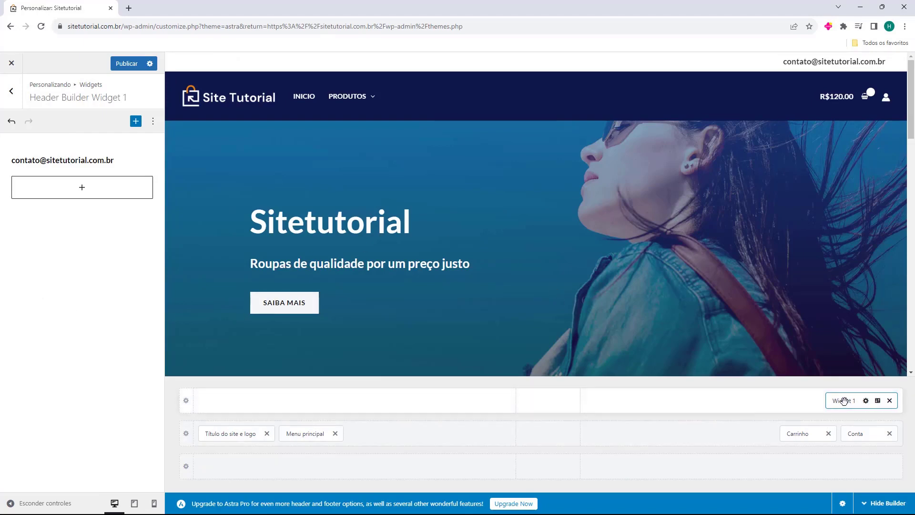
Move Widget 1 to the Above Header centre slot and retitle it 'FRETE GRATIS PARA TODO BRASIL'
left_click_drag(844, 401, 543, 400)
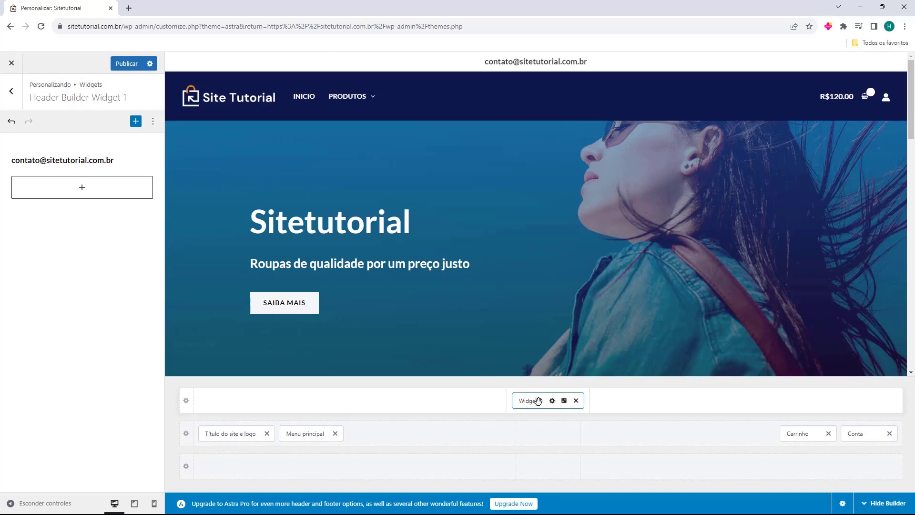
triple_click(79, 160)
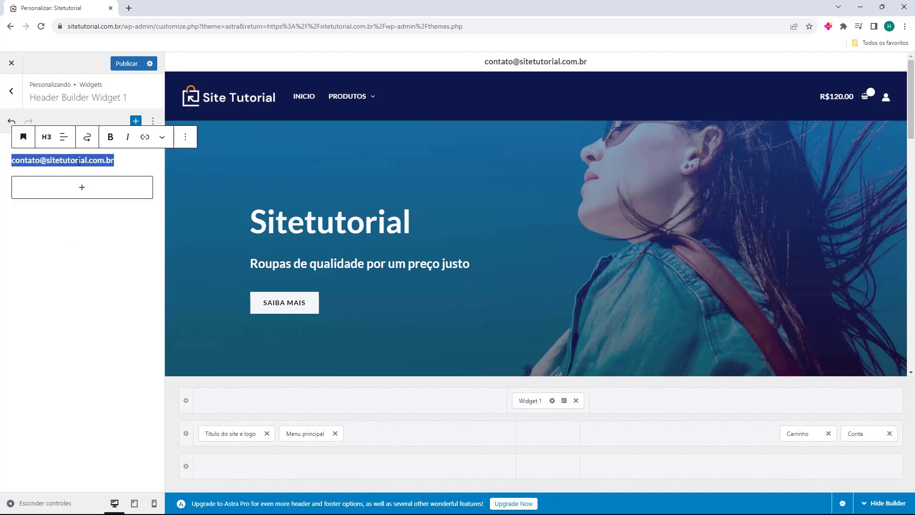
type("FRE")
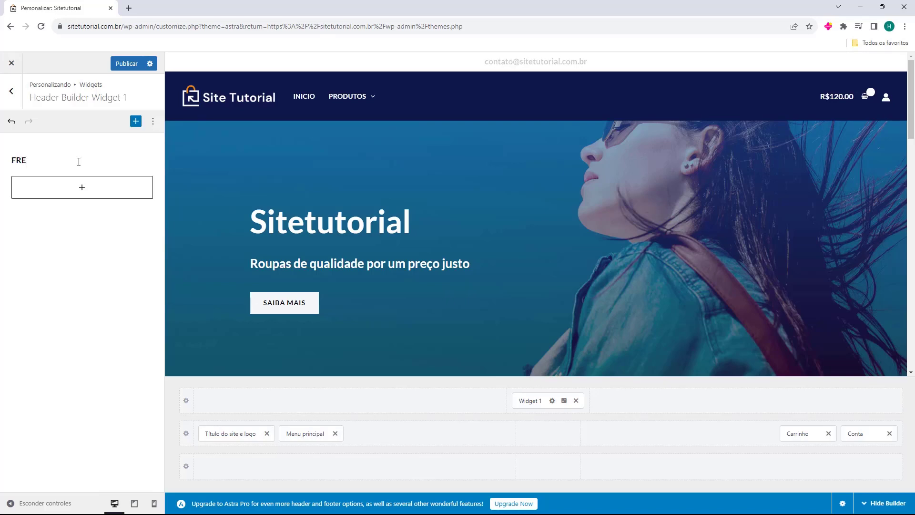
type("TE GRATIS")
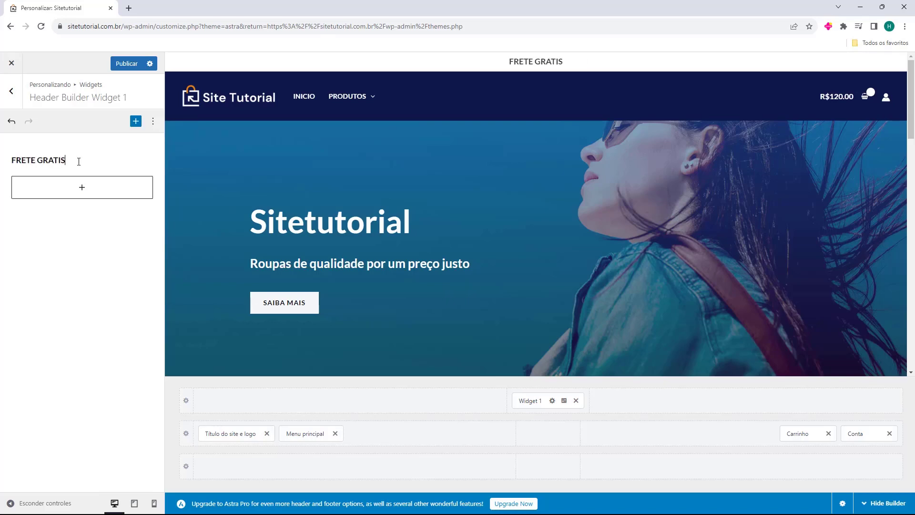
type(" PARA TODO BRASIL")
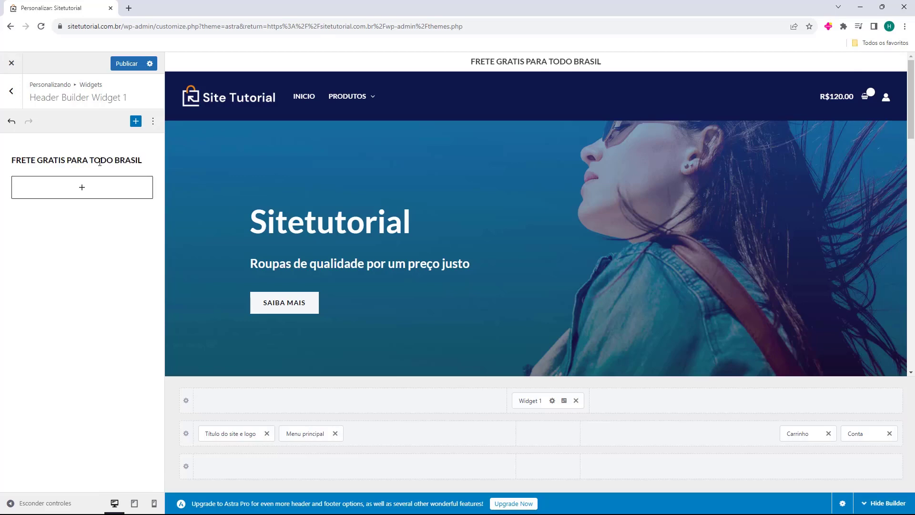
scroll(644, 216, "down", 4)
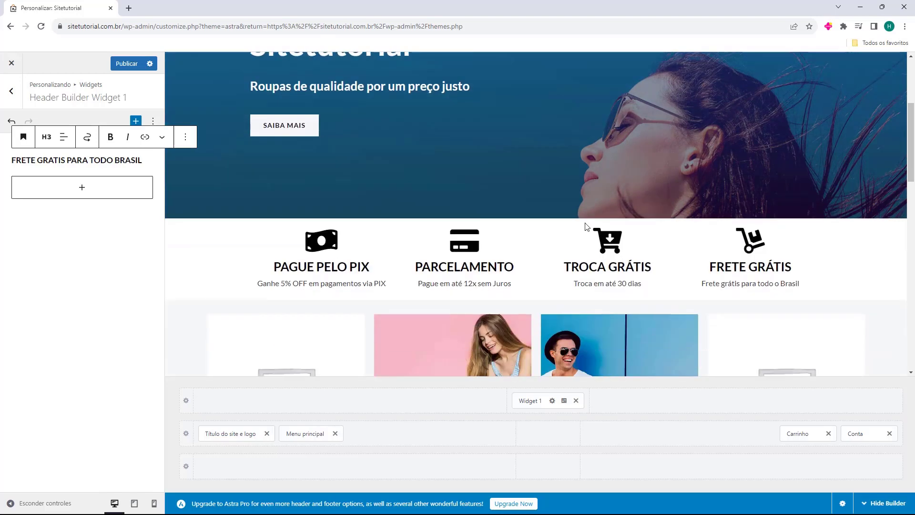
scroll(561, 239, "up", 4)
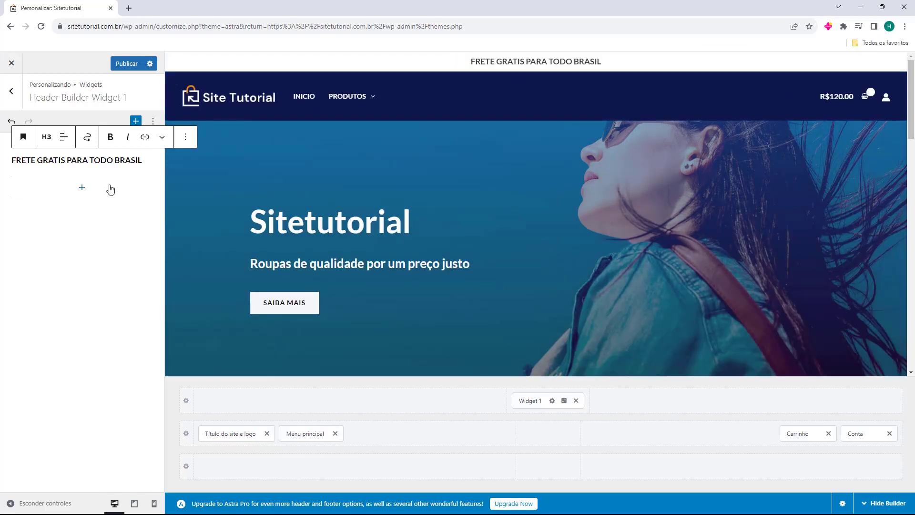
triple_click(104, 161)
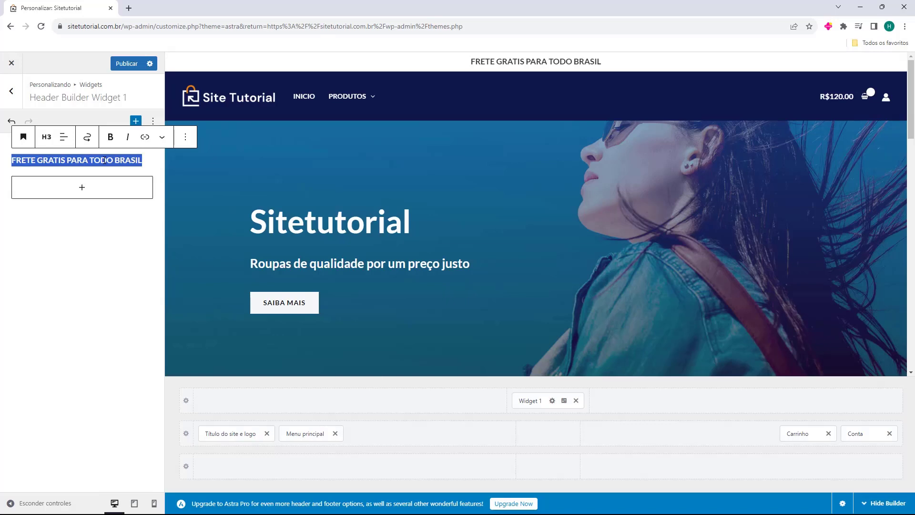
left_click(122, 239)
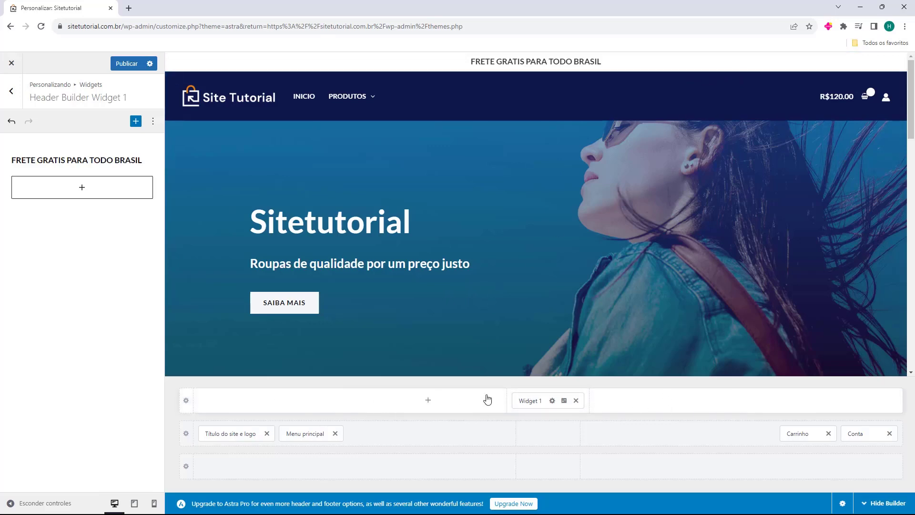
Try red, dark red and brown backgrounds in the top row's Design settings
left_click(186, 401)
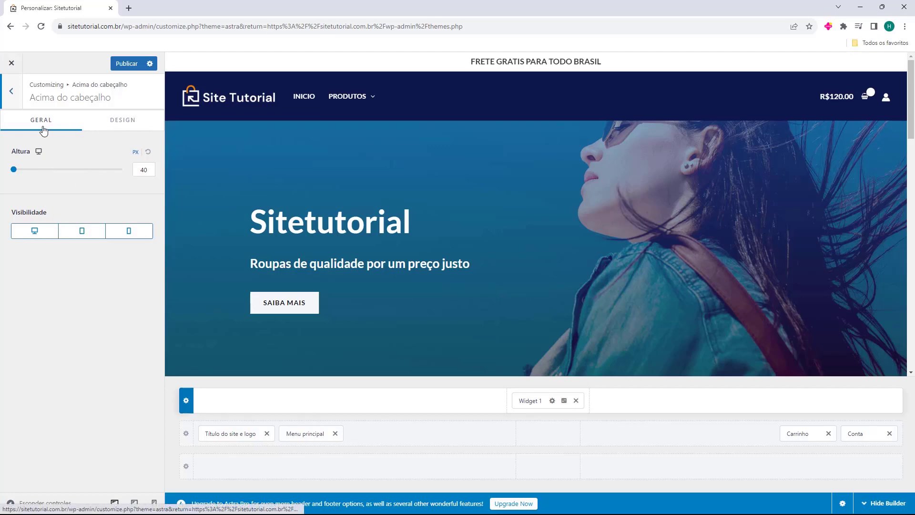
left_click(101, 124)
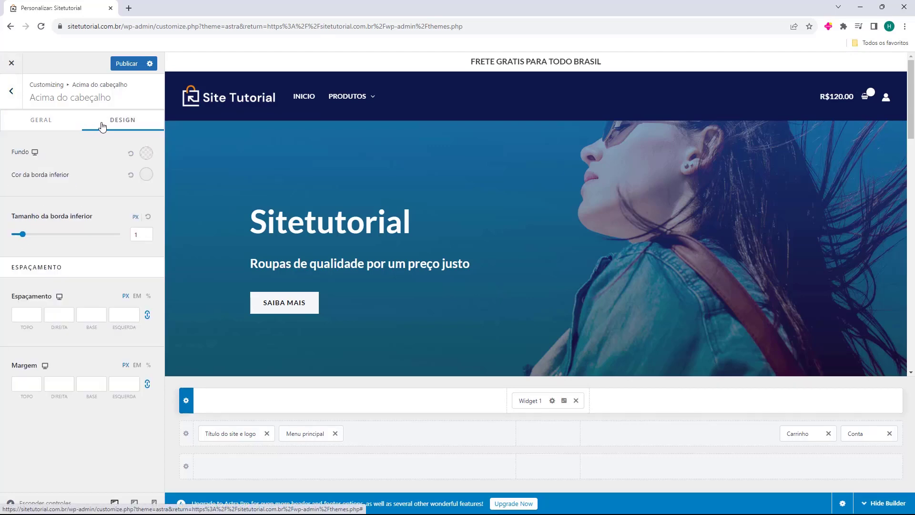
left_click(146, 153)
mouse_move(125, 208)
left_mouse_down()
mouse_move(107, 236)
mouse_move(78, 246)
mouse_move(92, 271)
mouse_move(122, 266)
mouse_move(124, 243)
left_mouse_up()
left_click(108, 164)
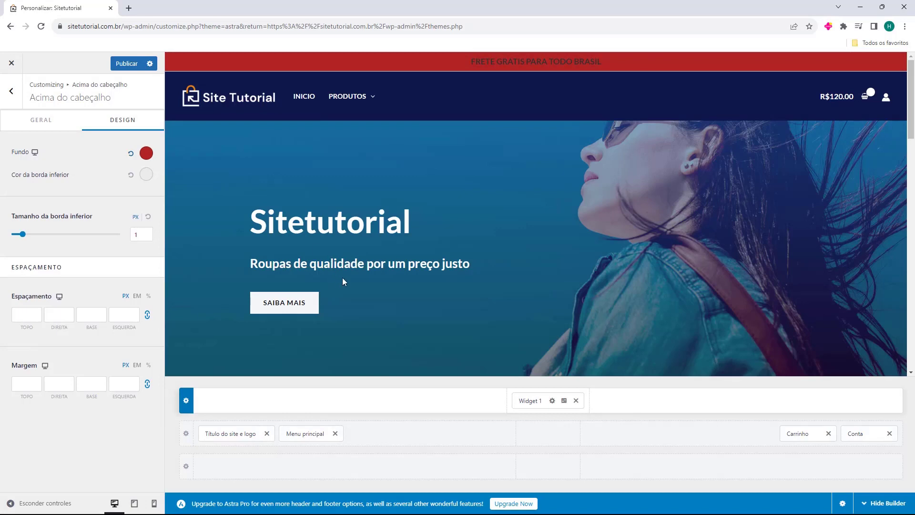
left_click(146, 153)
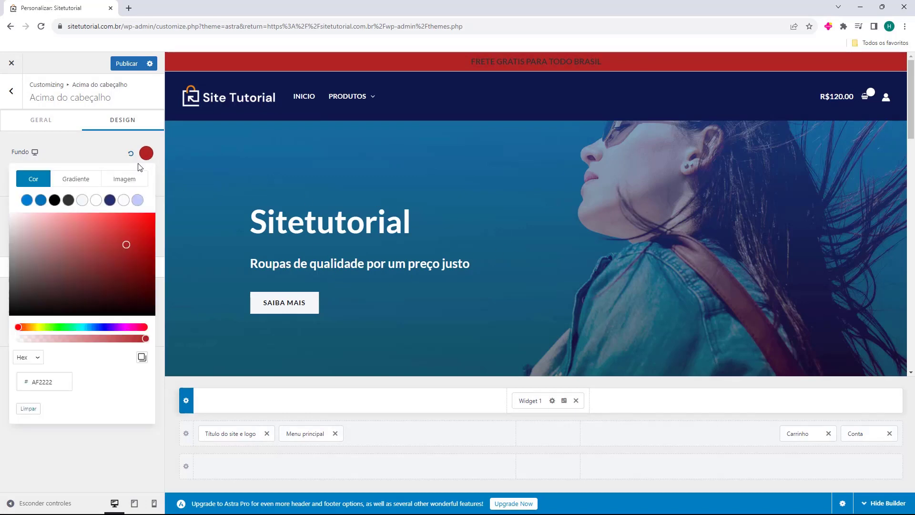
left_click_drag(76, 246, 63, 265)
left_click(83, 149)
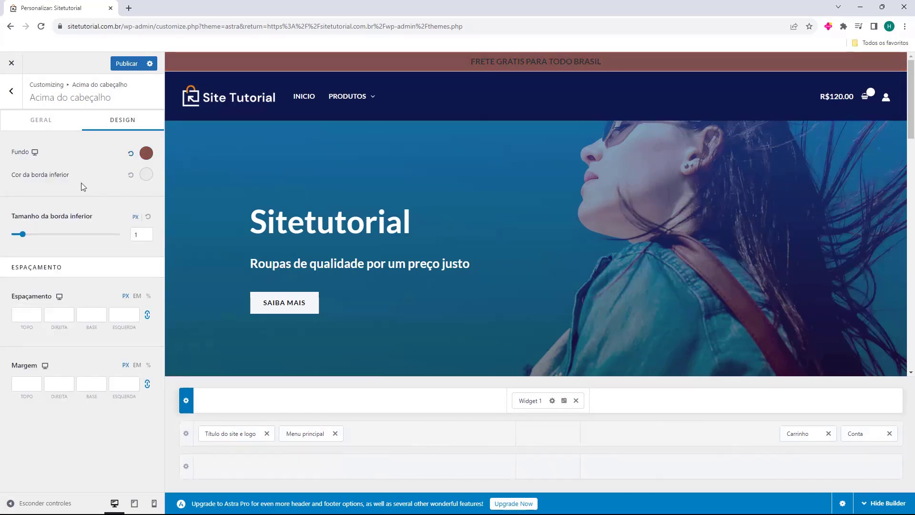
Try a red bottom border, then reset the background and border colours to default
left_click(146, 175)
mouse_move(110, 241)
left_mouse_down()
mouse_move(51, 250)
mouse_move(114, 275)
mouse_move(115, 235)
mouse_move(19, 200)
mouse_move(5, 310)
mouse_move(90, 312)
mouse_move(101, 253)
mouse_move(116, 242)
left_mouse_up()
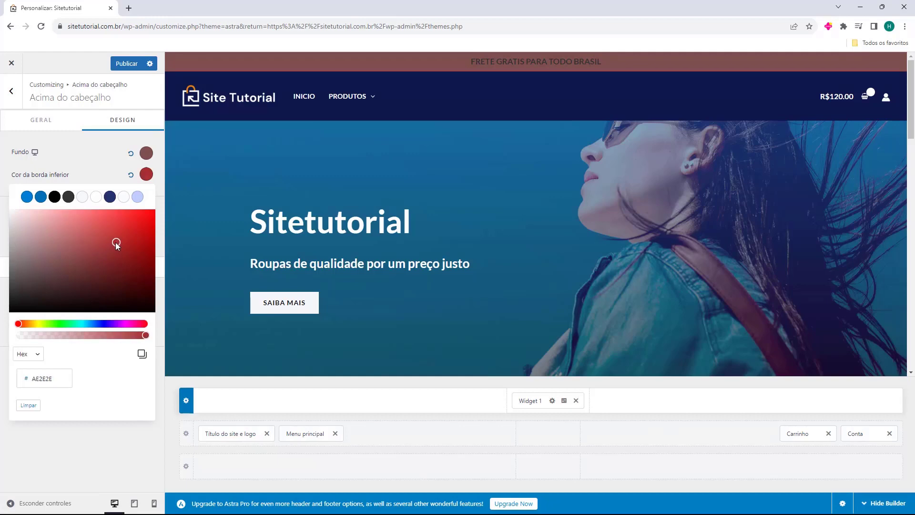
left_click(129, 155)
left_click(130, 154)
left_click(130, 175)
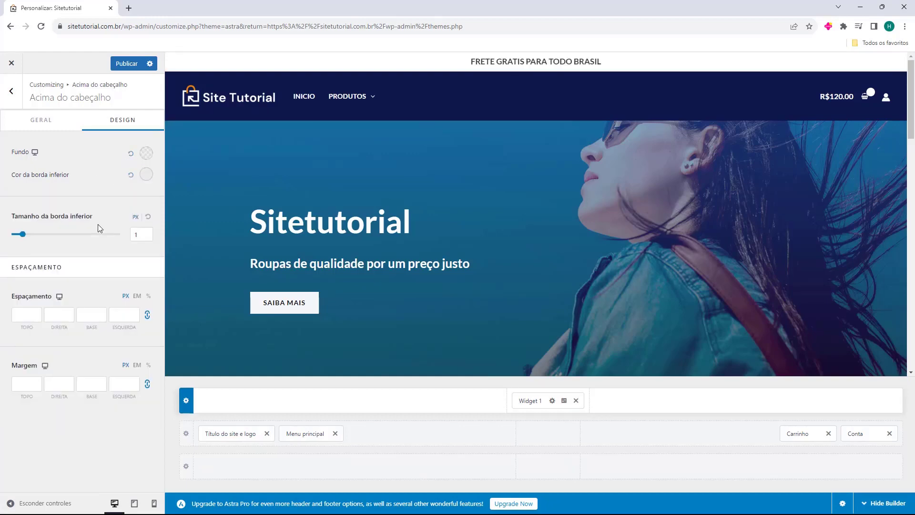
key("Escape")
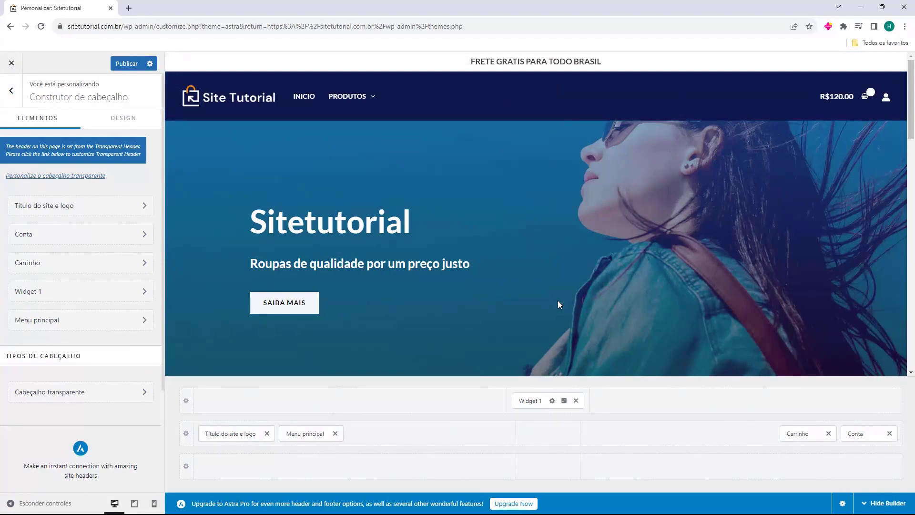
Add Widget 2 to the top row, move it right, remove it again, and publish
left_click(665, 400)
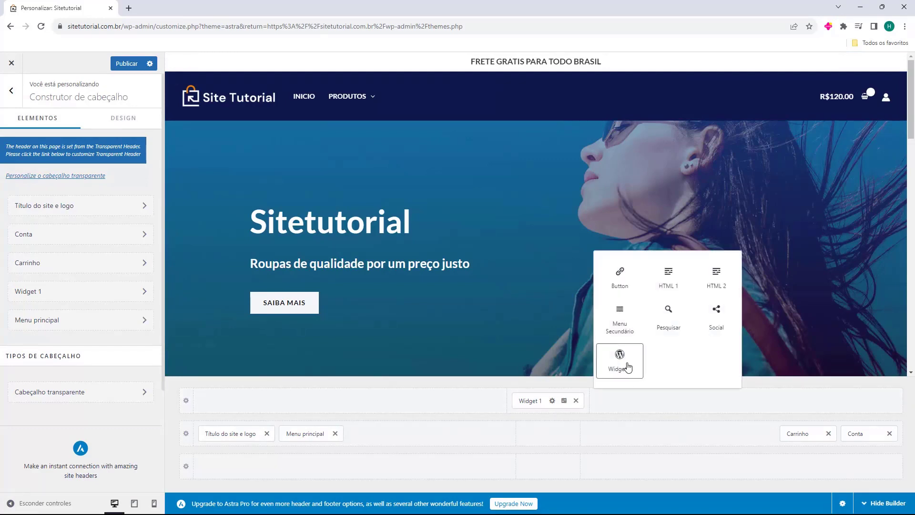
left_click(621, 361)
left_click_drag(612, 404, 732, 418)
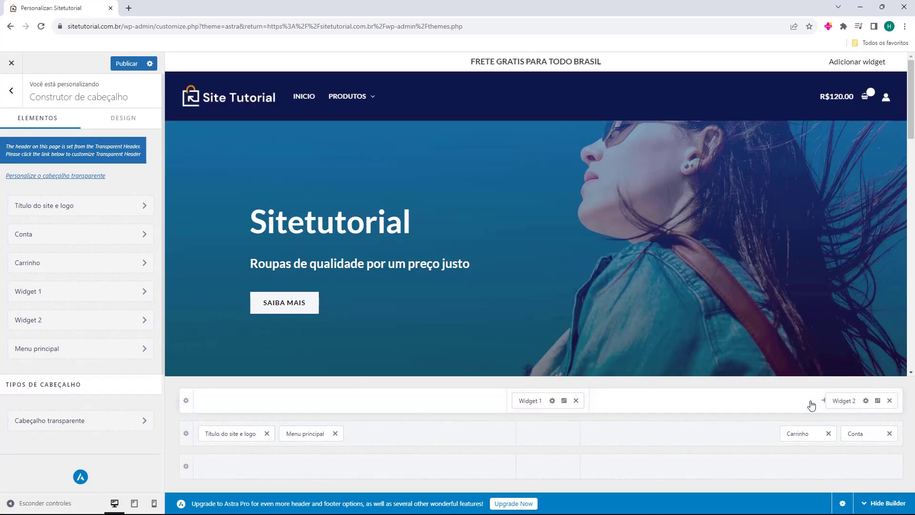
left_click(889, 401)
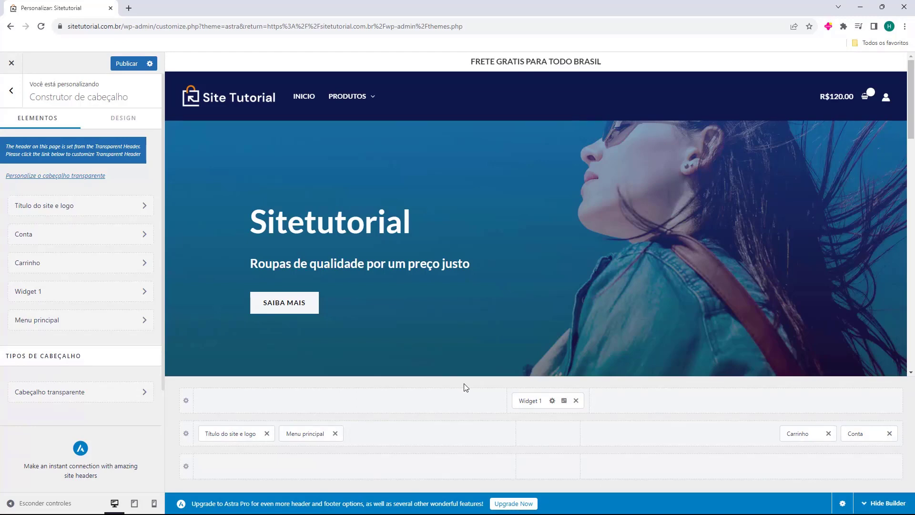
left_click(125, 67)
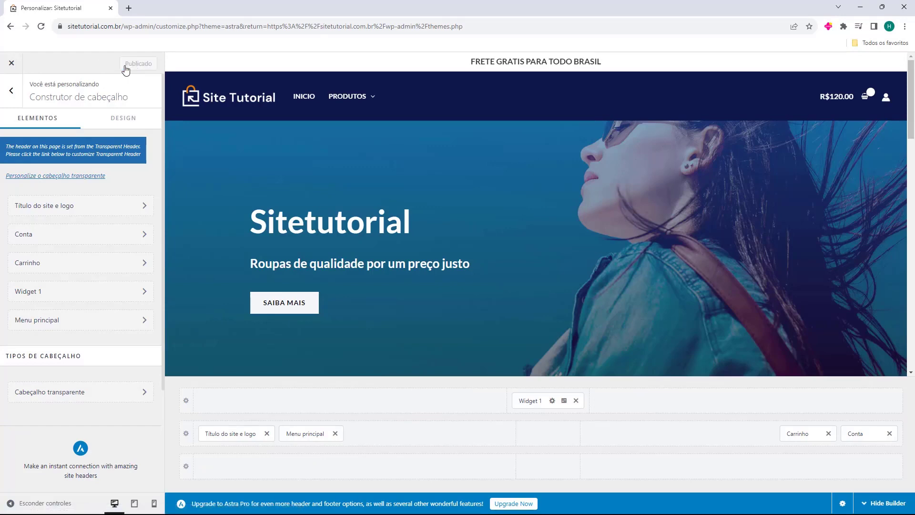